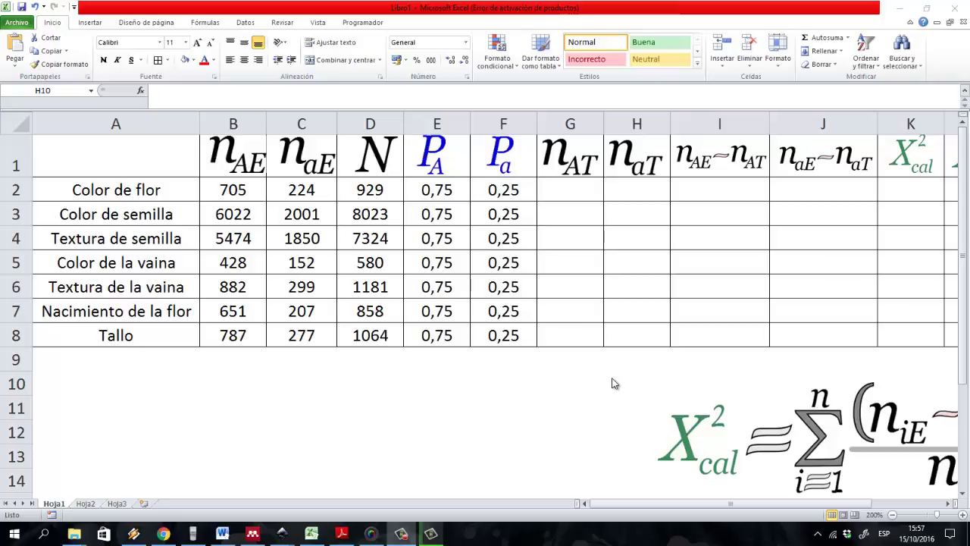
Step through the trait names from Color de flor down to Nacimiento de la flor.
left_click(613, 378)
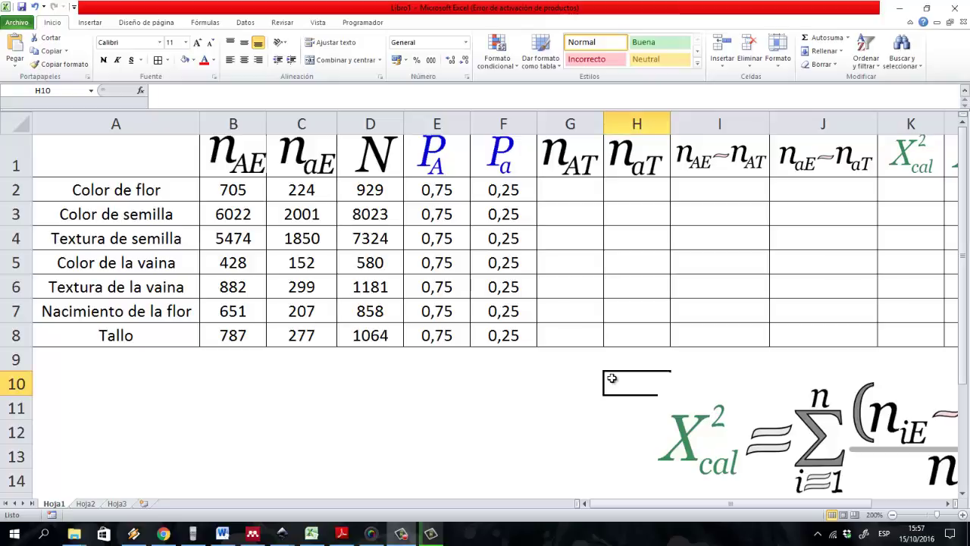
key("ctrl+Home")
key("Down")
key("Down")
key("Down")
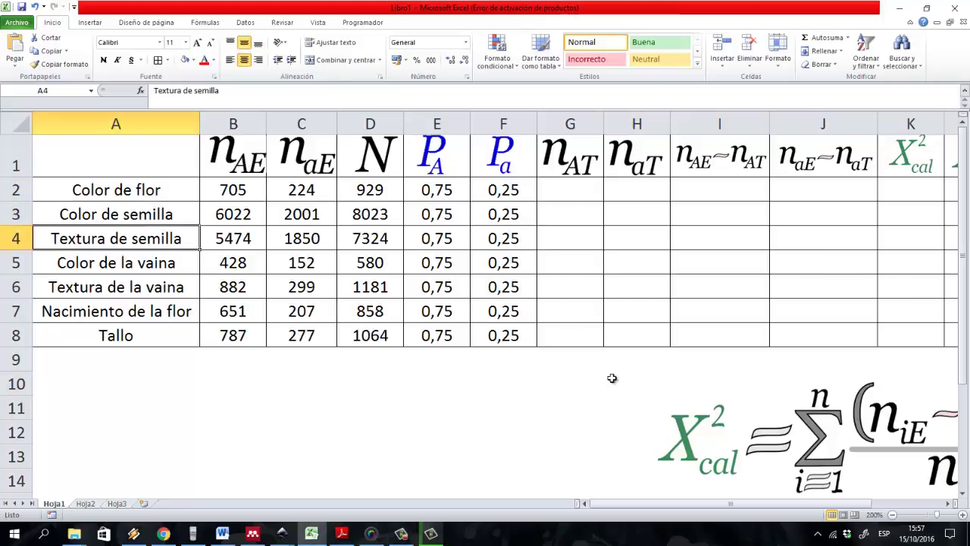
key("Down")
key("Down")
key("Down")
key("Down")
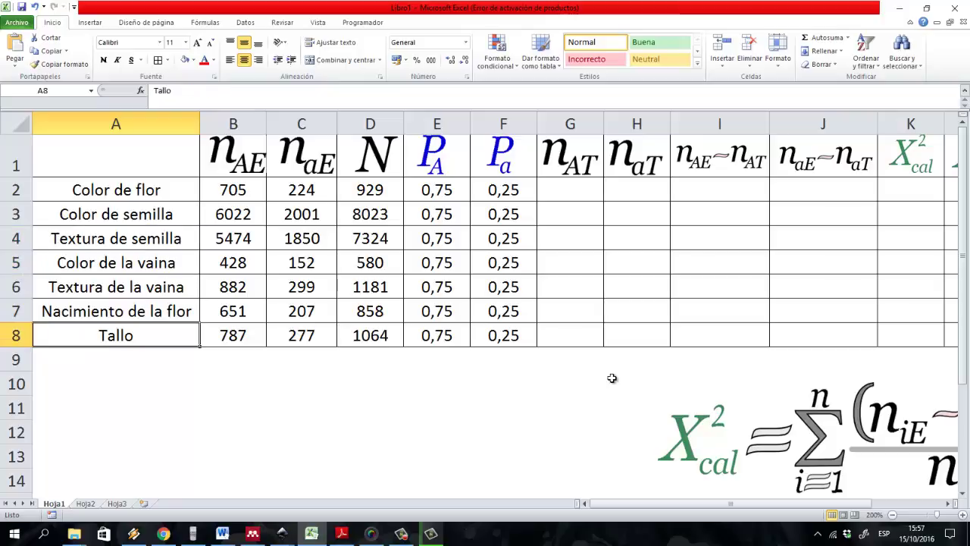
key("ctrl+Up")
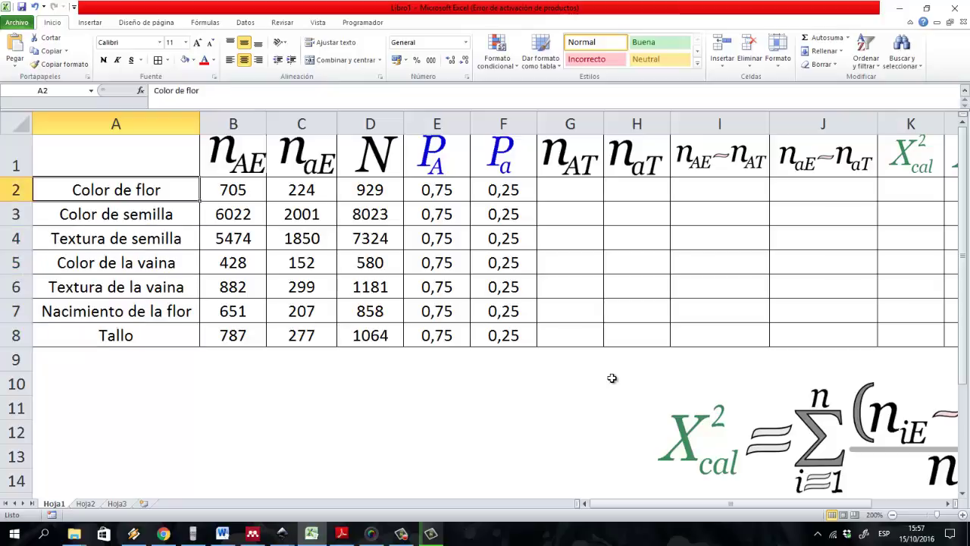
key("Down")
key("Down")
key("Down")
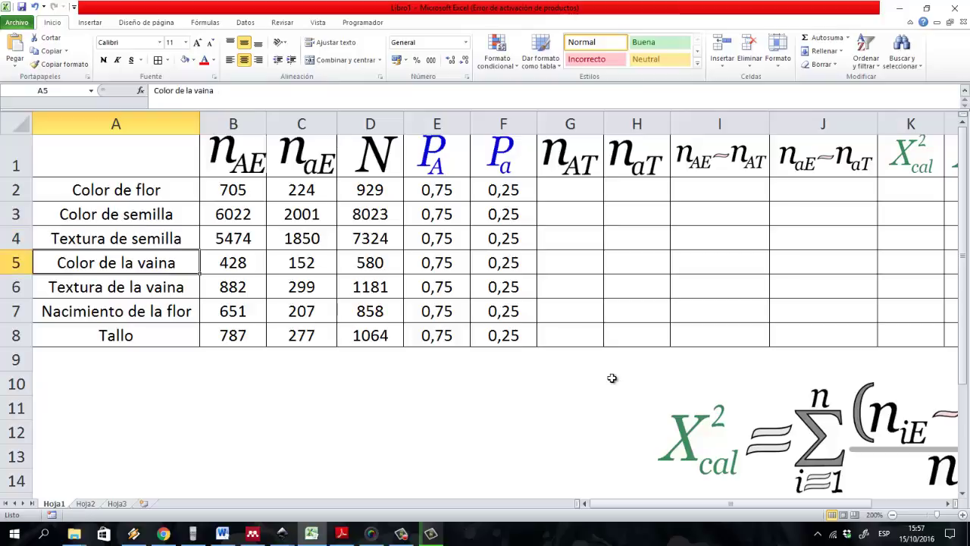
key("Down")
key("Down")
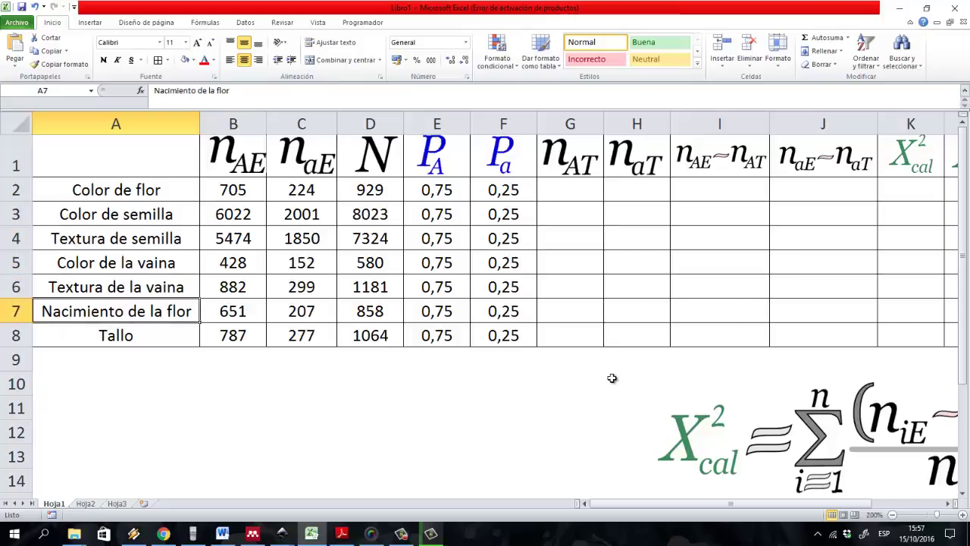
key("Down")
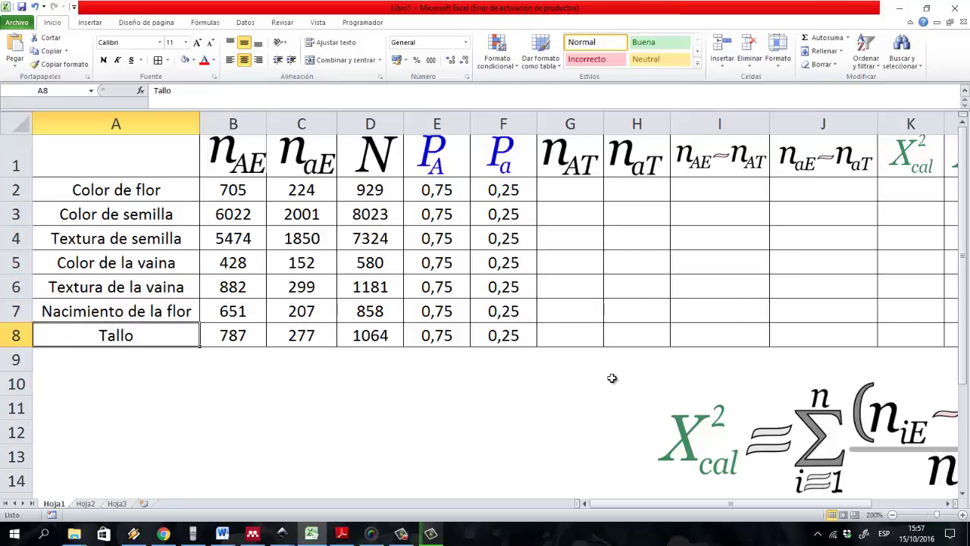
key("ctrl+Up")
key("ctrl+Right")
key("Right")
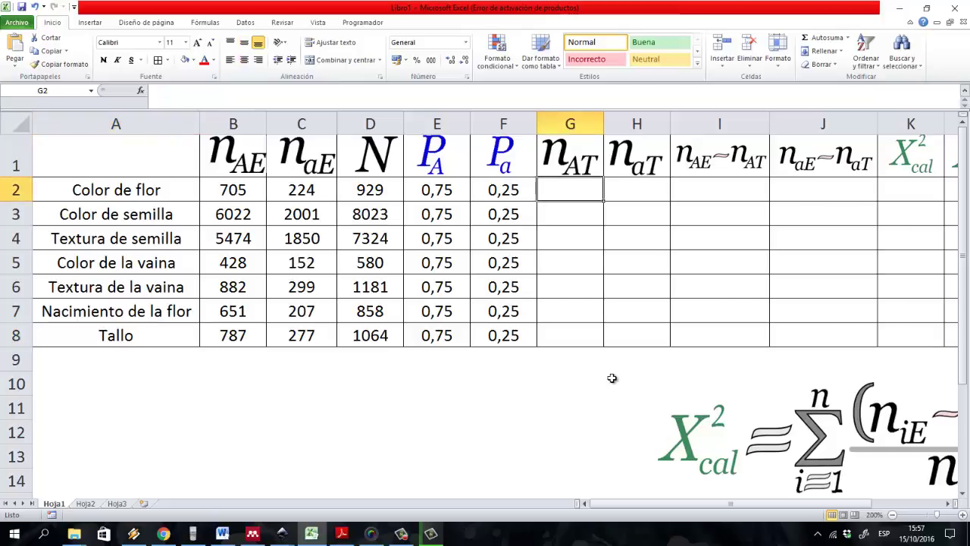
Inspect the probability values in E2:F8 and the Color de flor row, ending at G2.
key("Left")
key("Left")
key("shift+Right")
key("shift+Down")
key("shift+Down")
key("shift+Down")
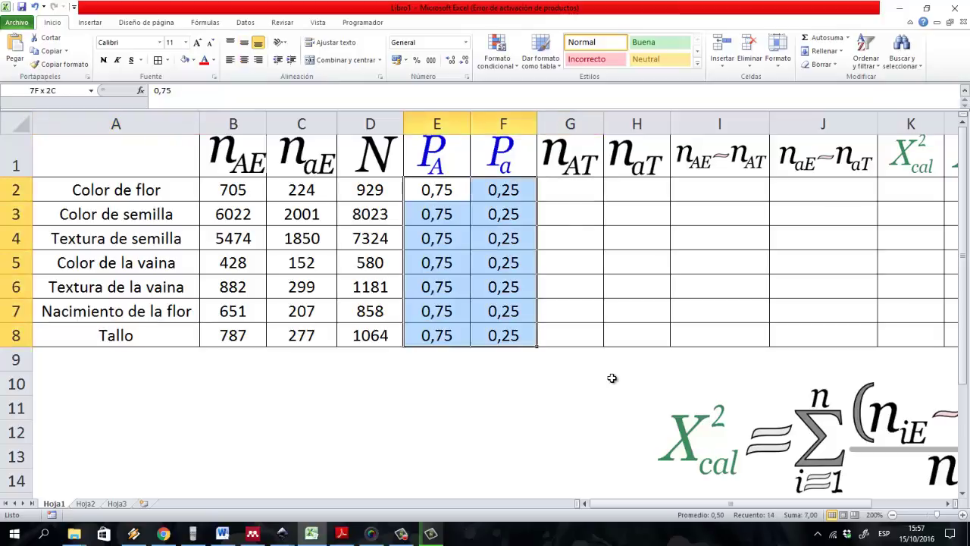
key("shift+BackSpace")
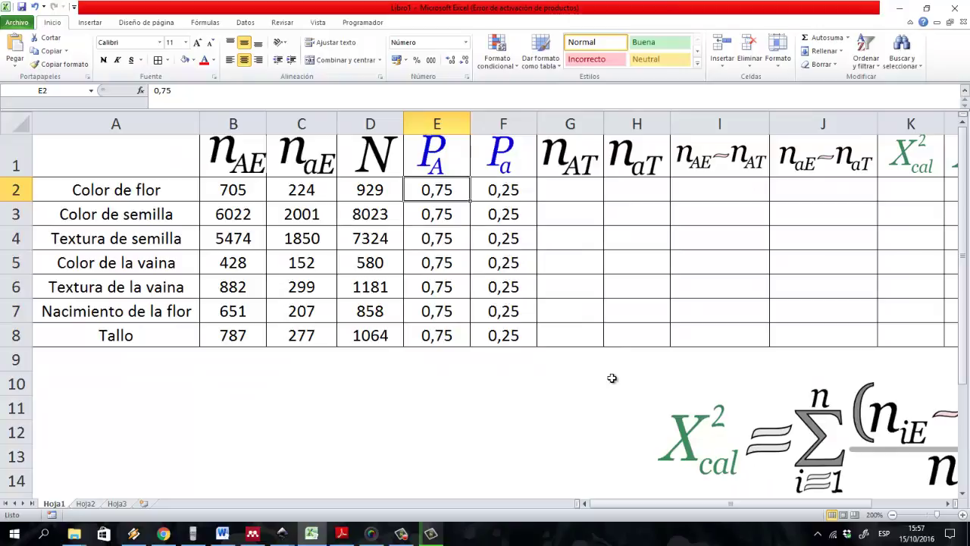
key("Right")
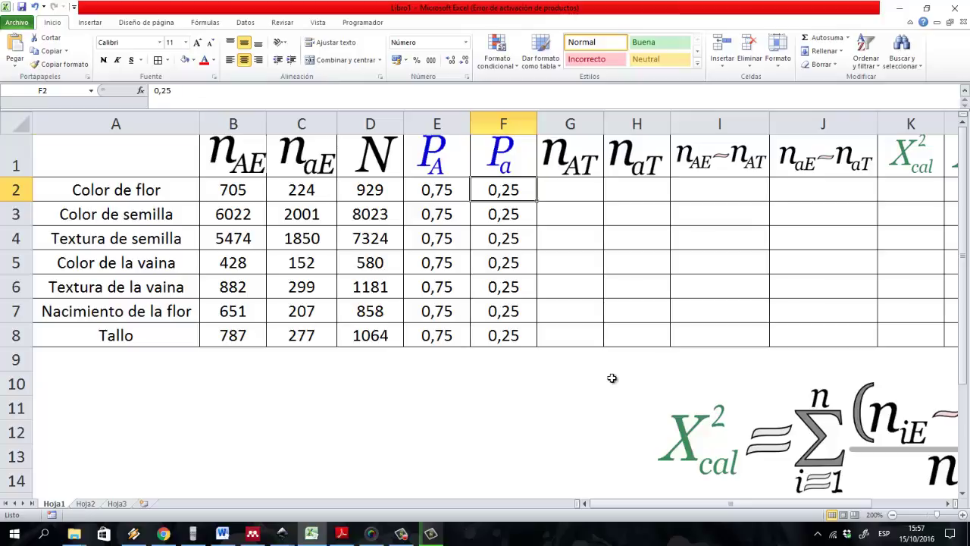
key("Home")
key("shift+space")
key("Right")
key("Right")
key("Right")
key("Down")
key("Down")
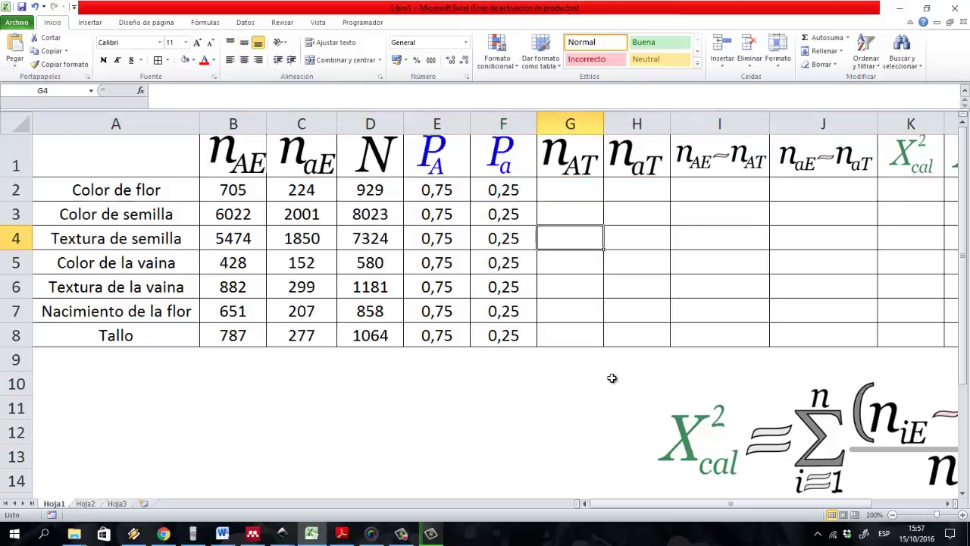
key("Up")
key("Up")
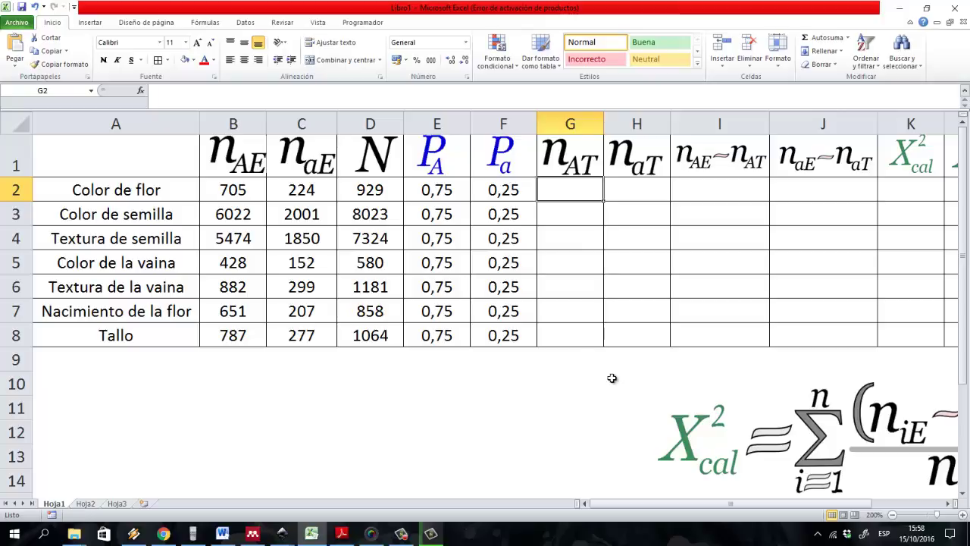
Enter =E2*D2 in G2 (696,75) and =F2*D2 in H2 (232,25).
type("=")
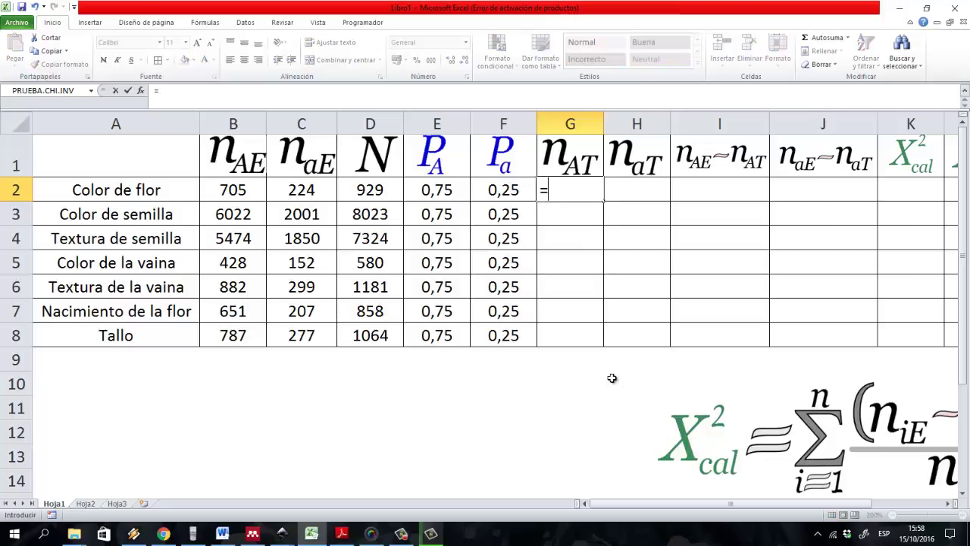
type("E2")
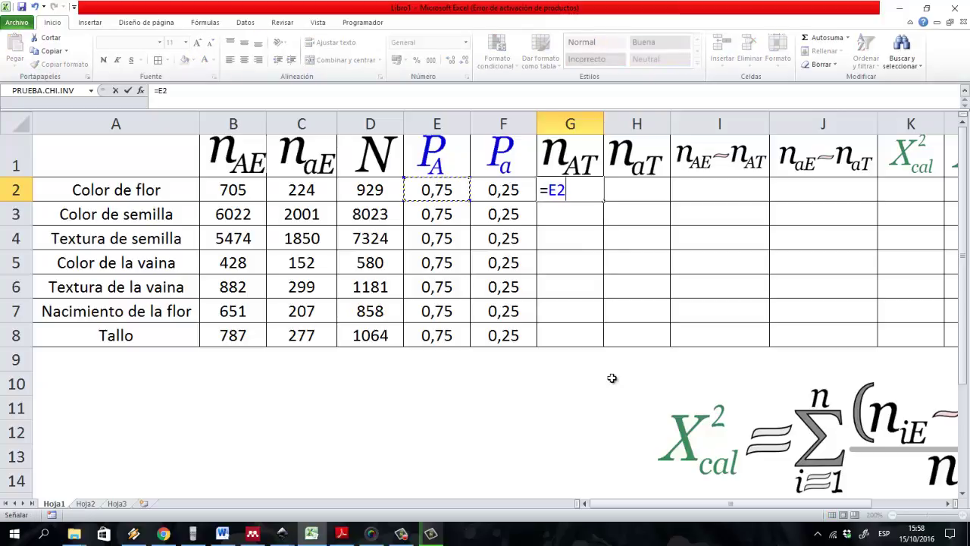
type("*")
type("D2")
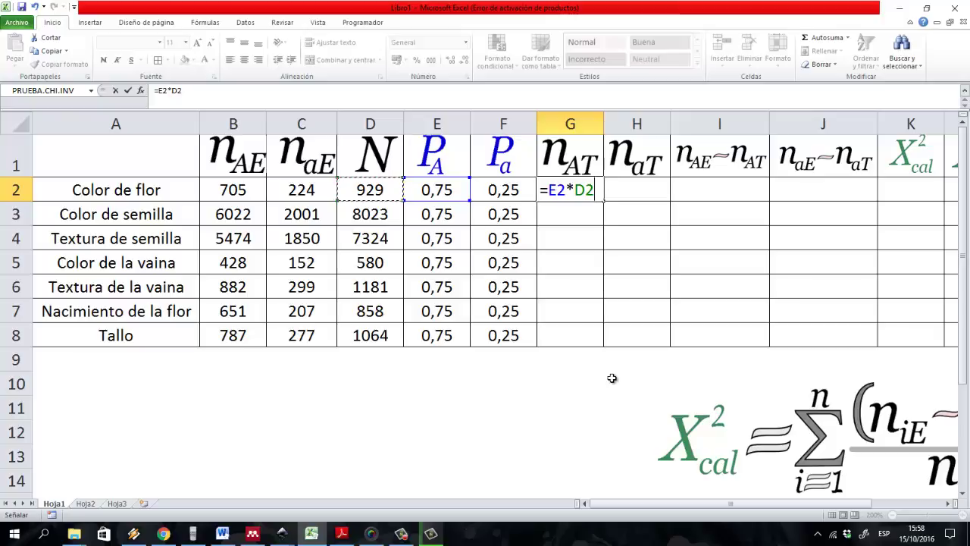
key("Return")
key("Up")
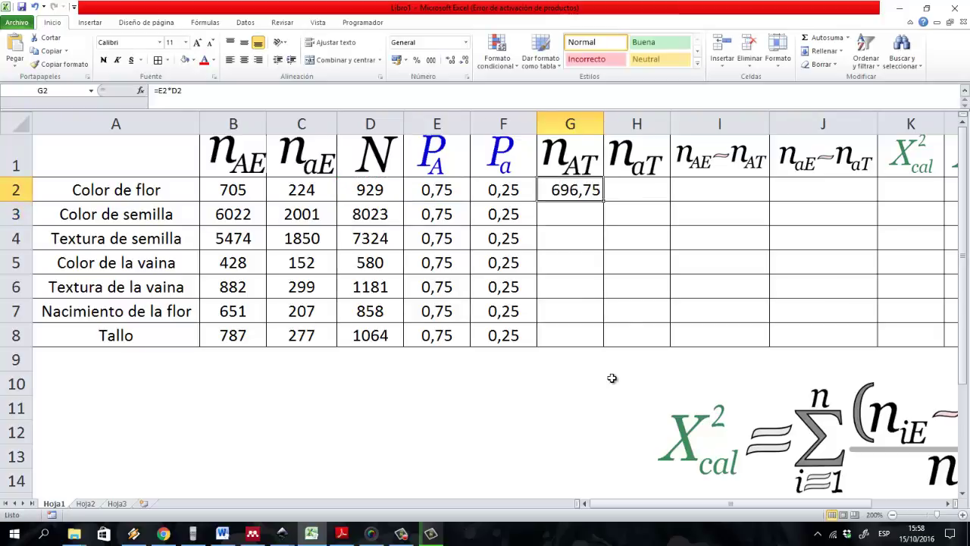
key("Right")
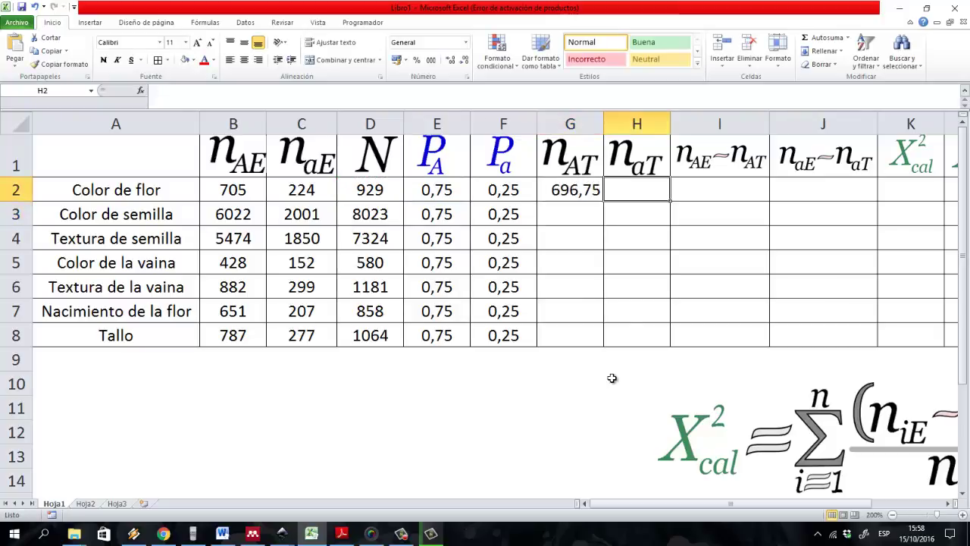
type("=")
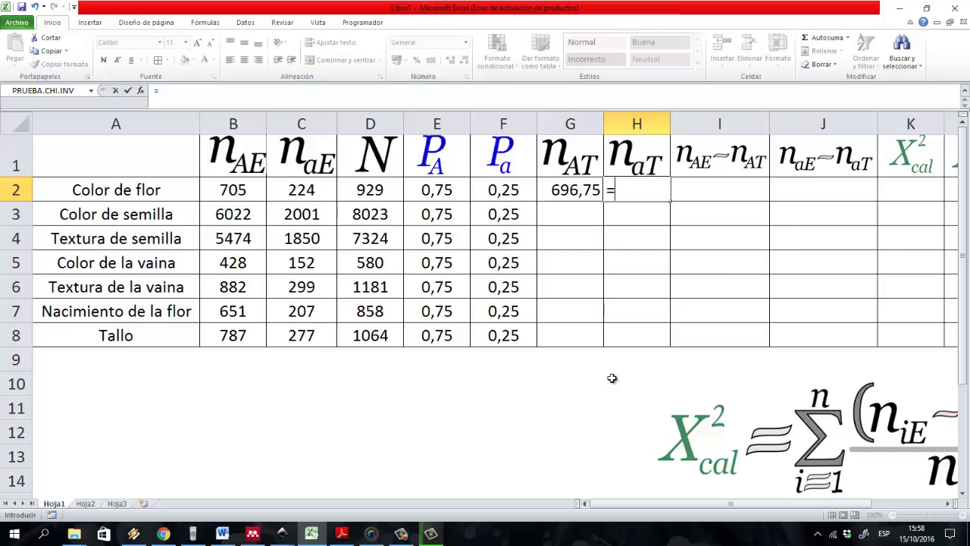
key("Left")
key("Left")
type("*")
key("Left")
key("Left")
key("Left")
key("Return")
key("Up")
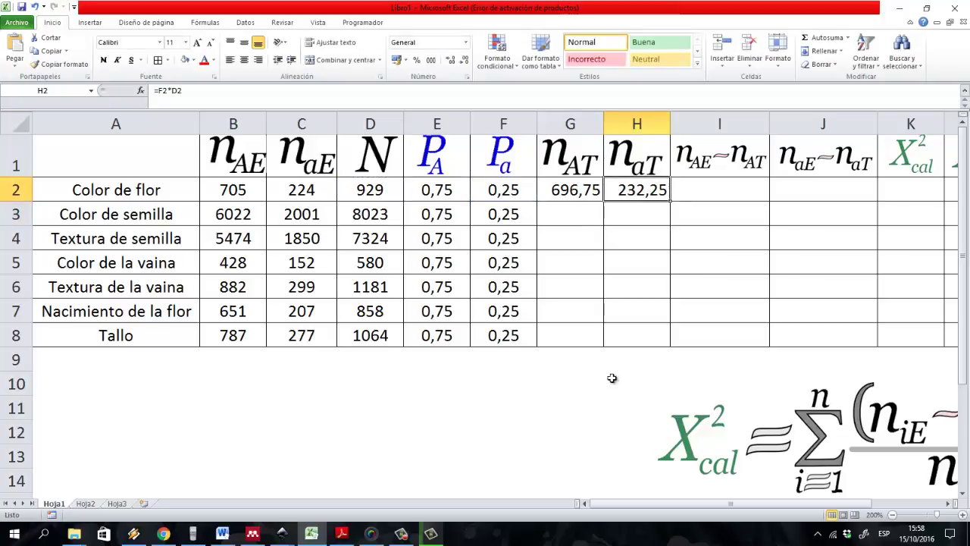
Compare the expected-count formulas in G2 and H2.
key("Left")
key("Right")
key("Left")
key("Right")
key("Left")
key("Right")
key("Left")
key("Right")
key("Left")
key("Right")
key("Right")
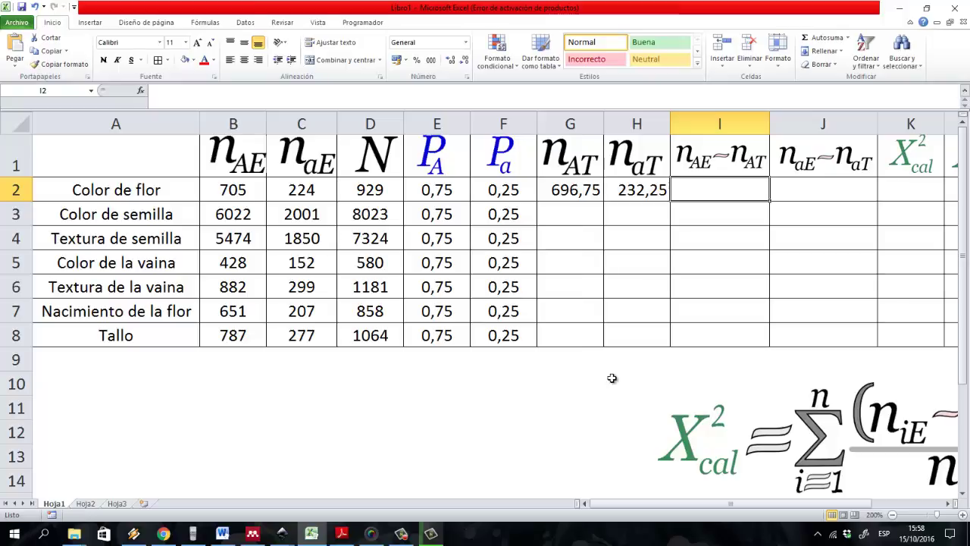
Enter =B2-G2 in I2, giving a difference of 8,25.
type("=")
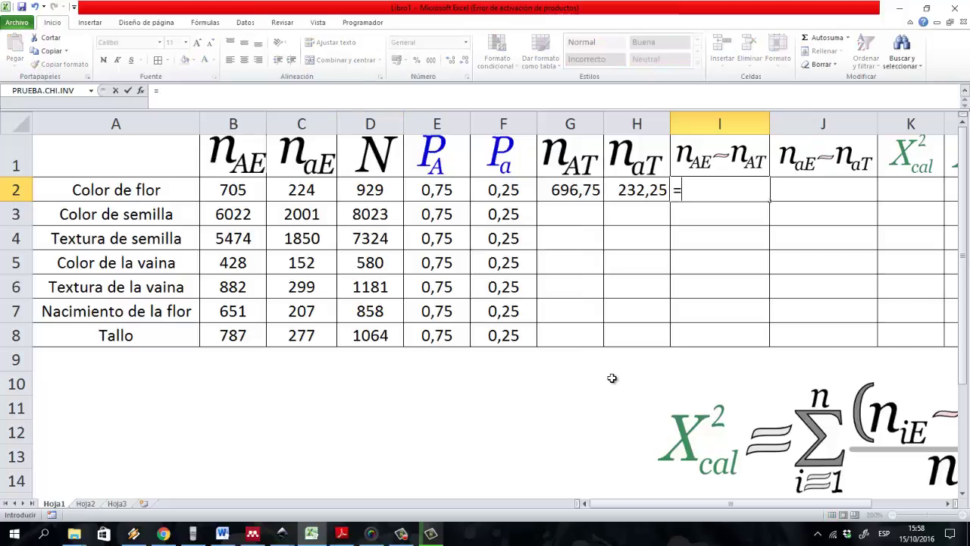
key("Left")
key("Left")
key("Left")
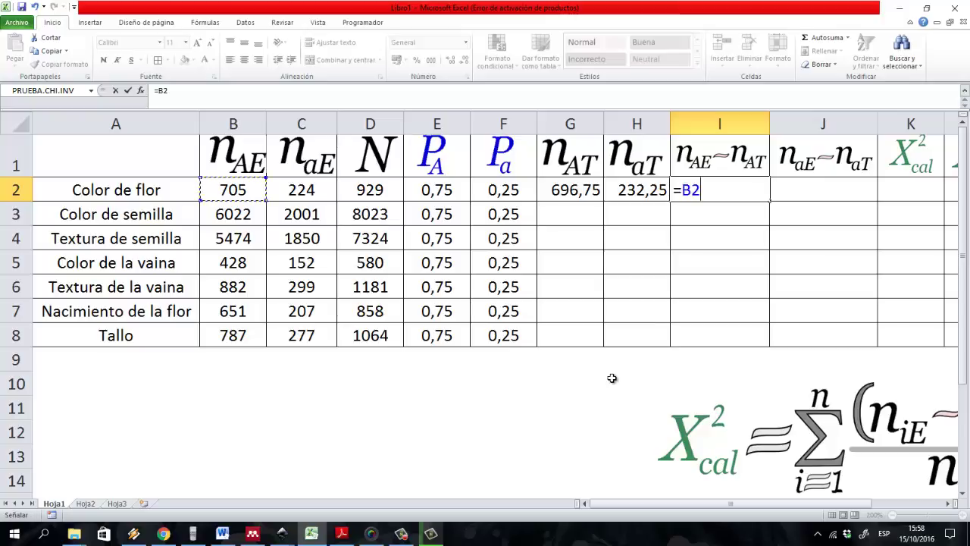
type("-")
key("Left")
key("Left")
key("Return")
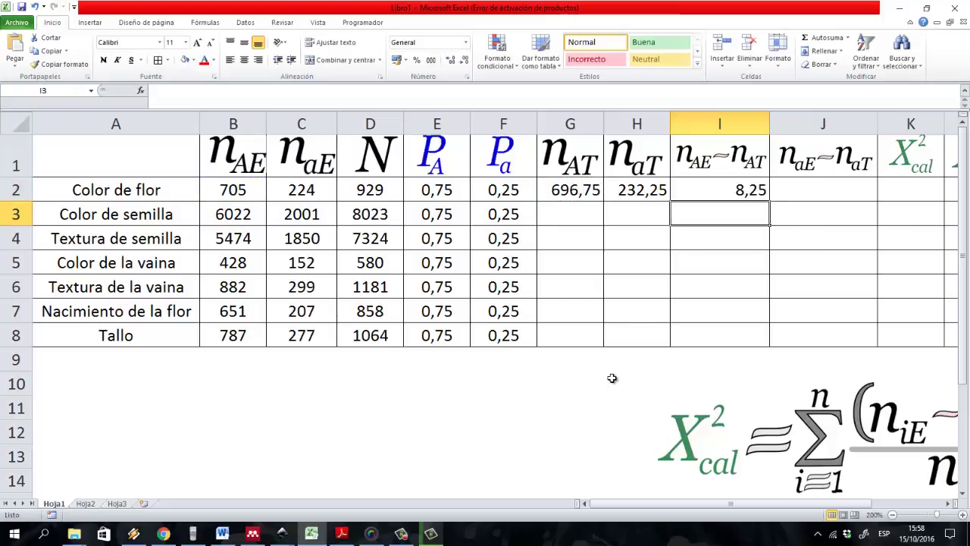
key("Right")
key("Up")
Enter =C2-H2 in J2, giving a difference of -8,25.
type("=")
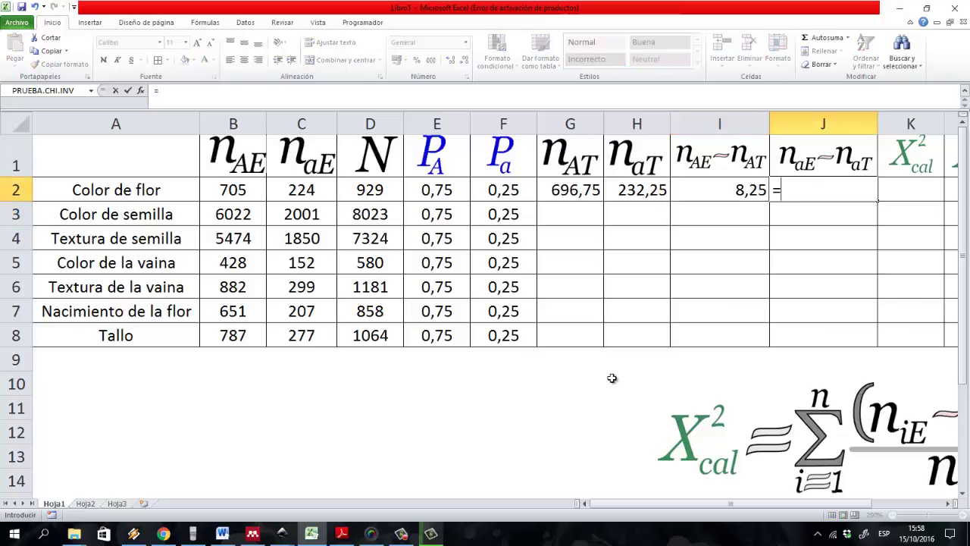
key("Left")
key("Left")
key("Left")
type("-")
key("Left")
key("Left")
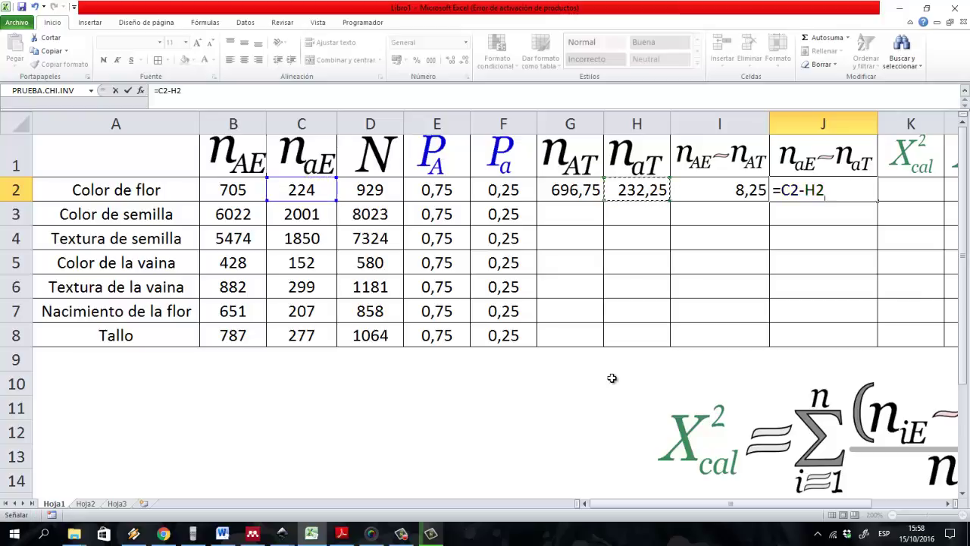
key("Return")
key("Up")
key("Right")
key("Right")
key("Left")
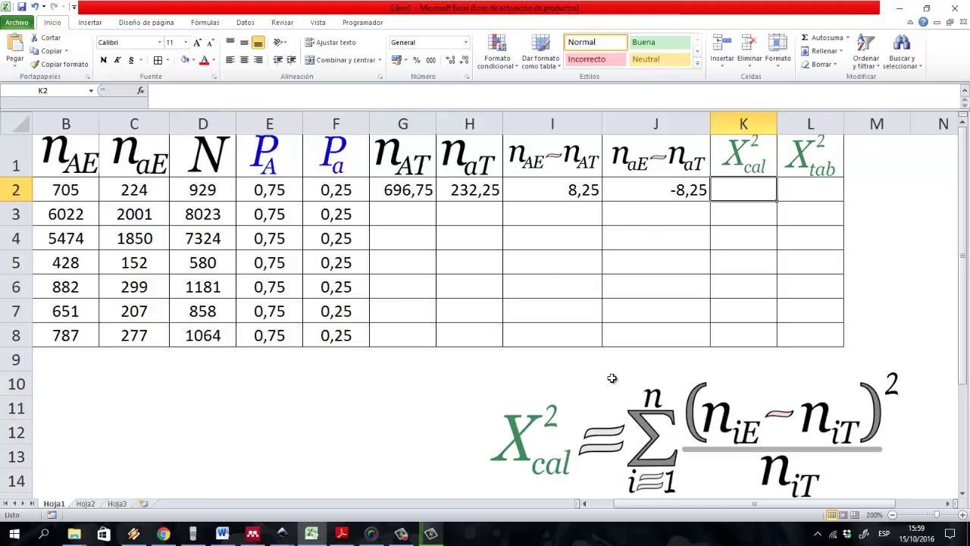
Start the K2 formula with the parenthesised term (I2*I2/G2) plus a second term.
type("=")
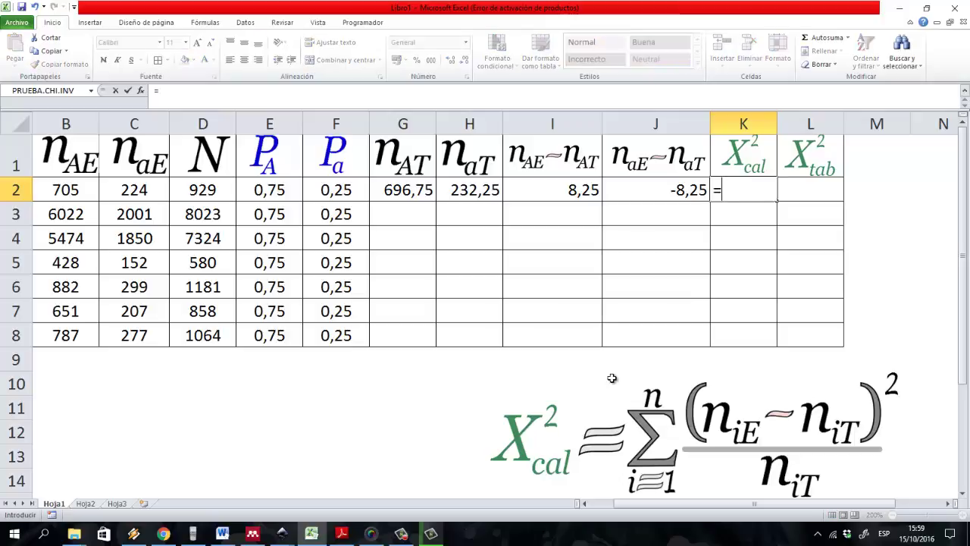
key("Left")
key("Left")
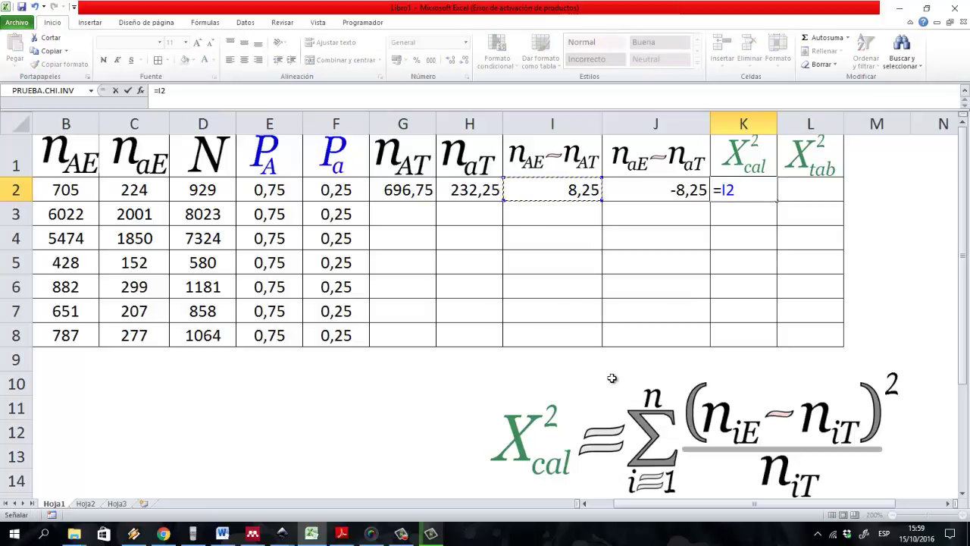
type("*")
key("Left")
key("Left")
type("/")
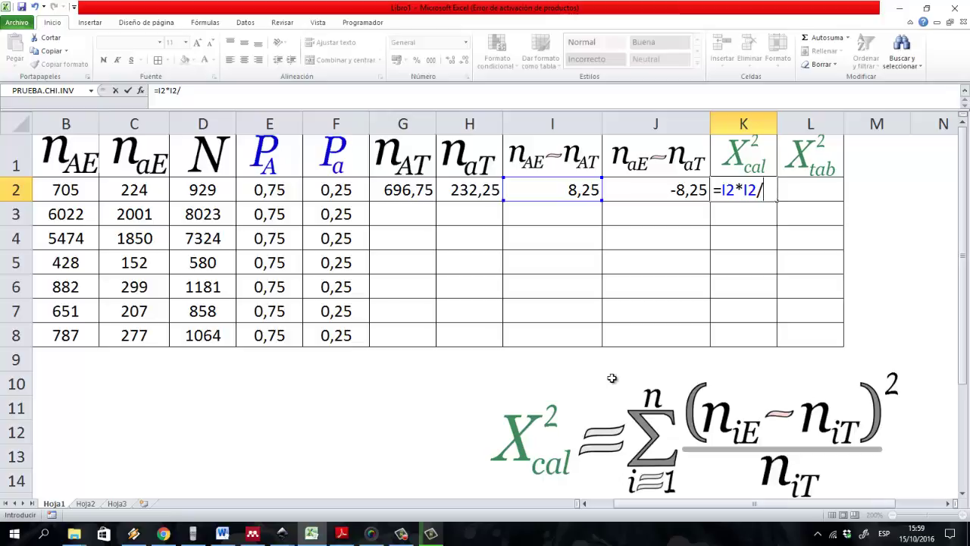
key("Left")
key("Left")
key("Left")
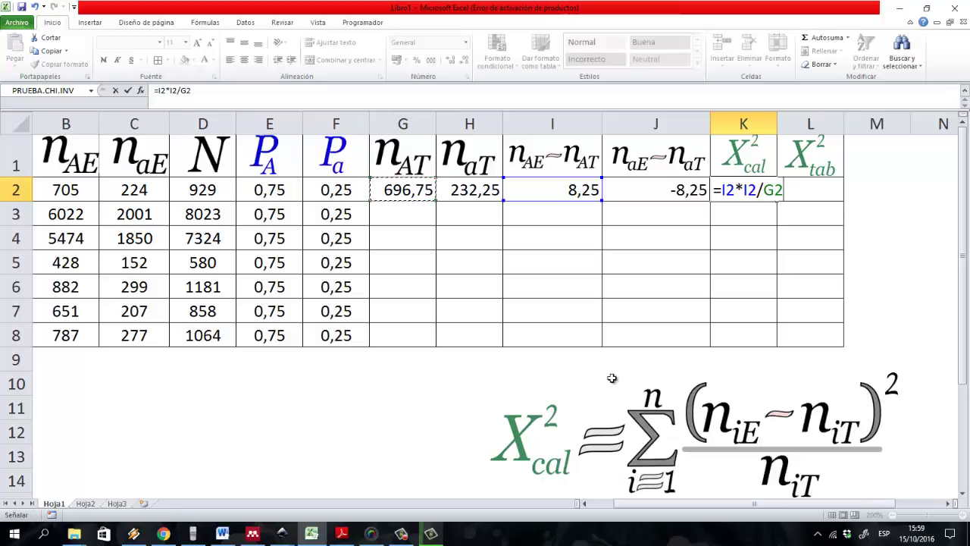
key("F2")
key("Home")
key("Right")
type("(")
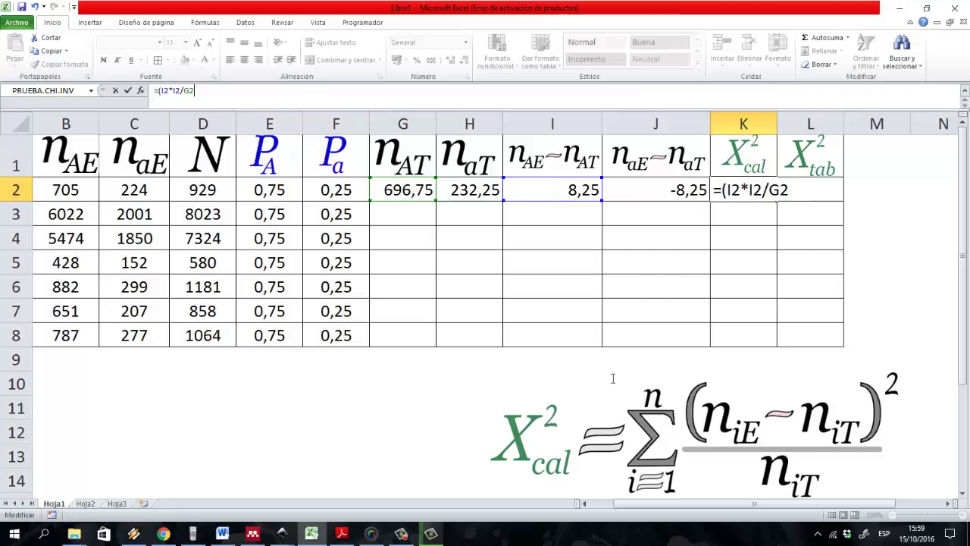
type(")+")
type("(")
Complete K2 with the (J2*J2/H2) term, giving a calculated chi-square of 0,3907.
key("Left")
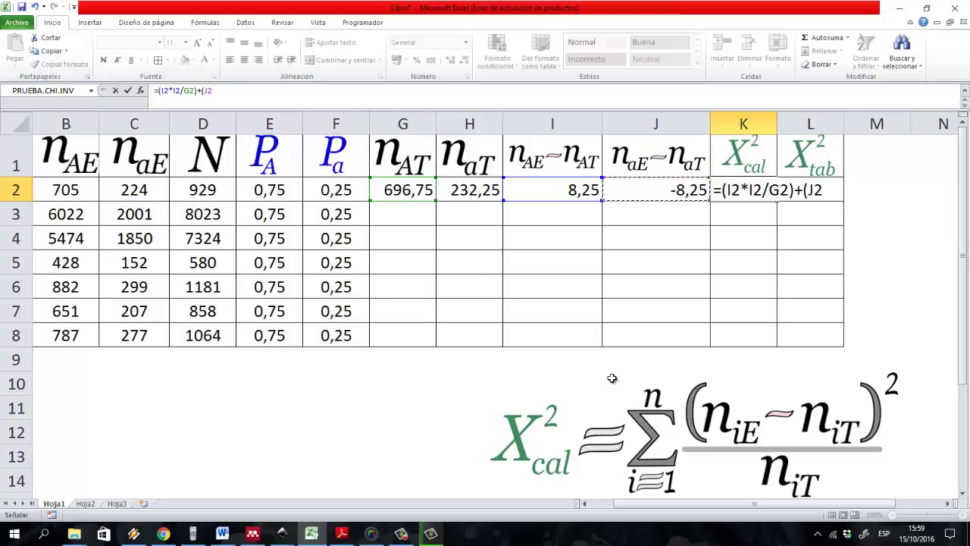
type("*")
key("Left")
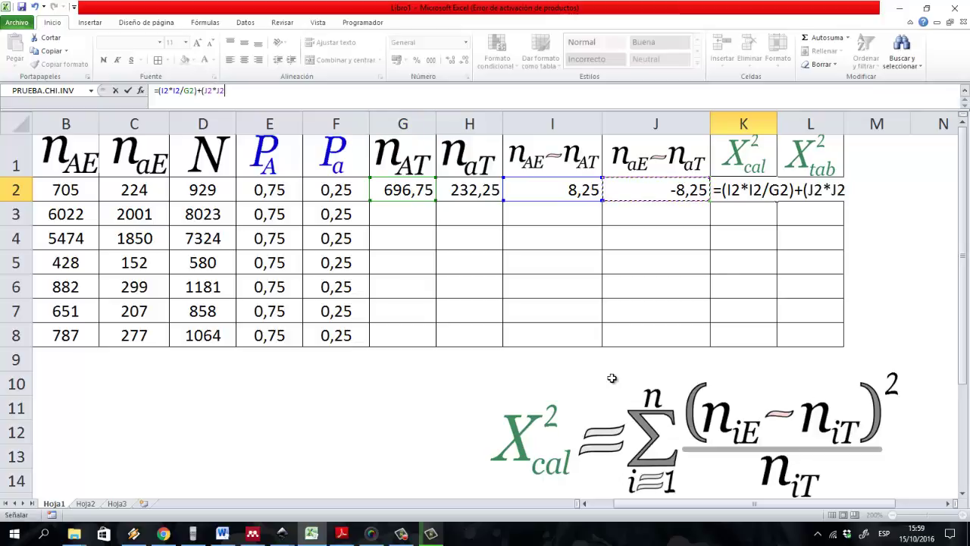
type("/")
key("Left")
key("Left")
key("Left")
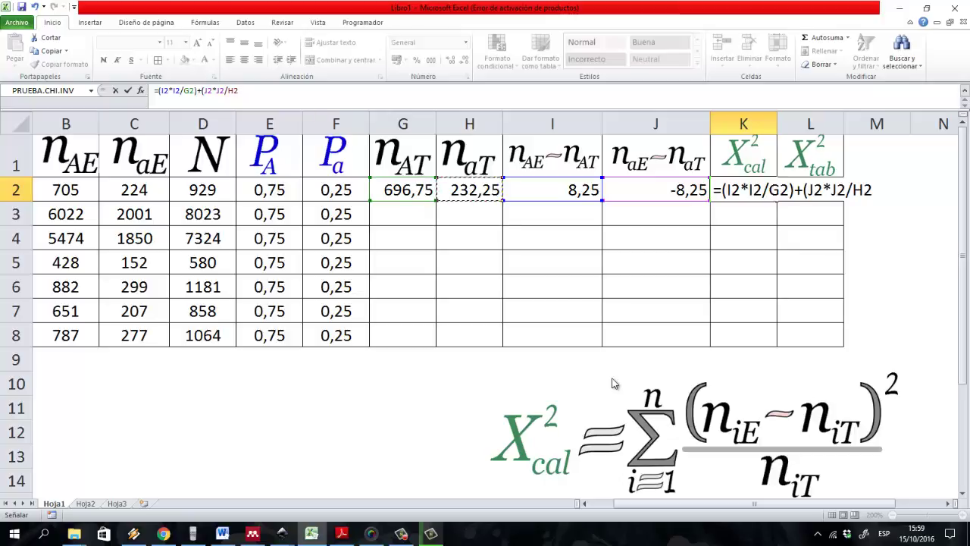
type(")")
key("Return")
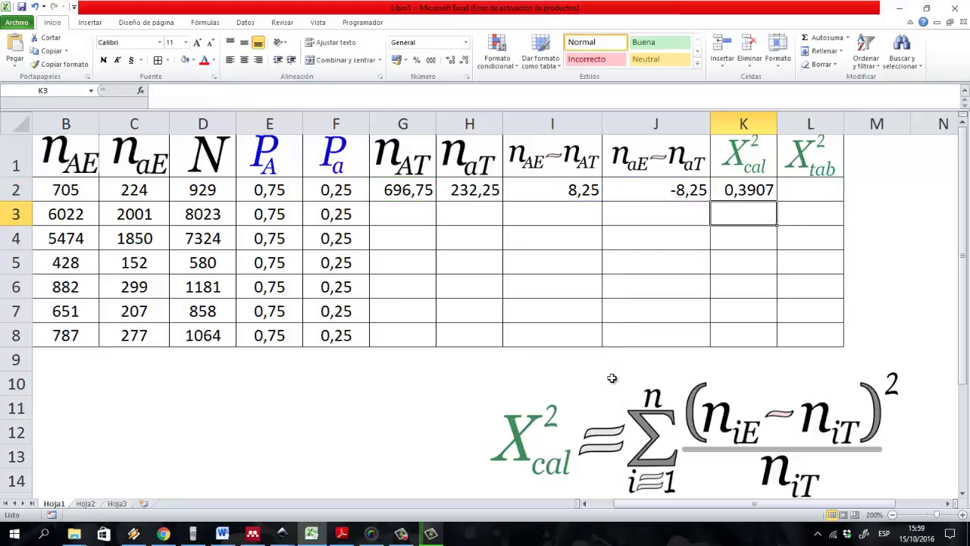
key("Up")
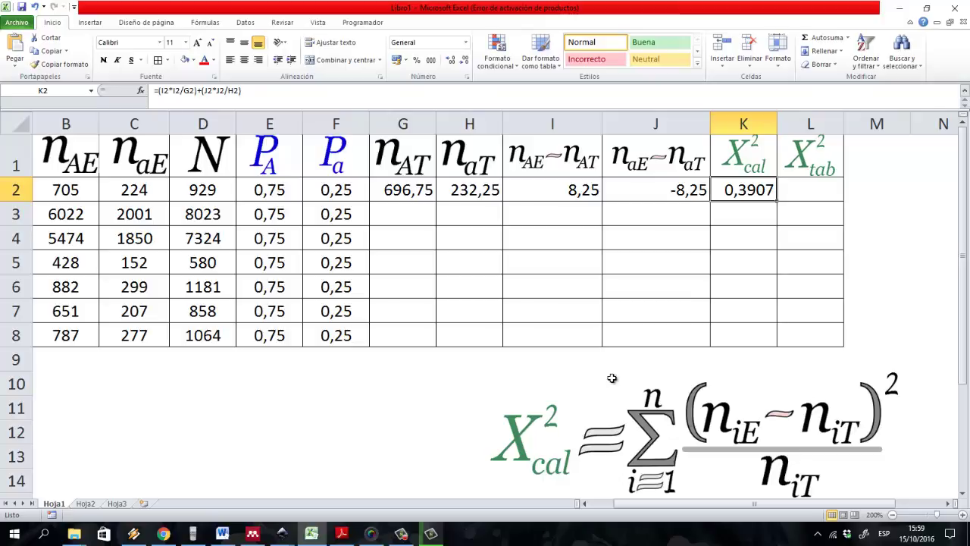
key("Right")
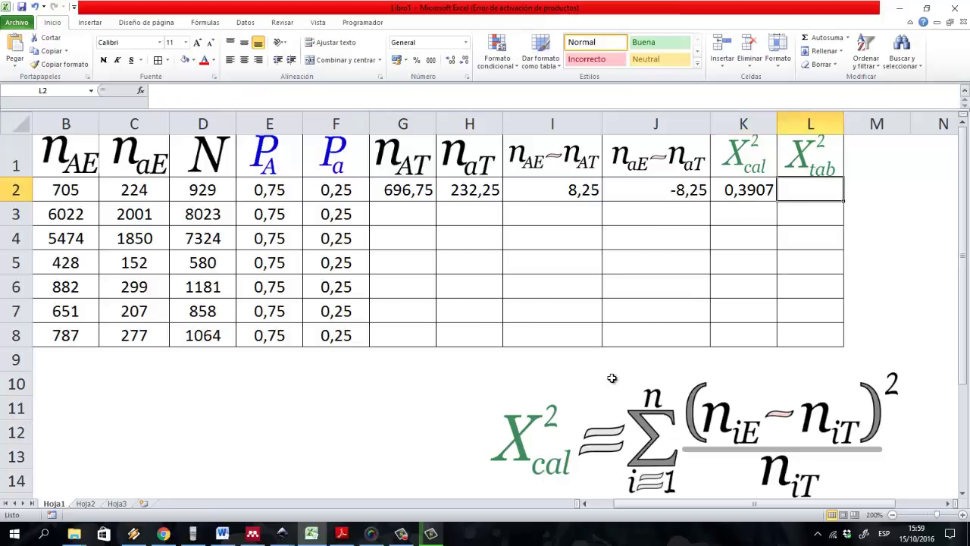
Enter =INV.CHICUAD.CD(0,05;1) in L2 for a critical value of 3,8415, then check K2.
type("=")
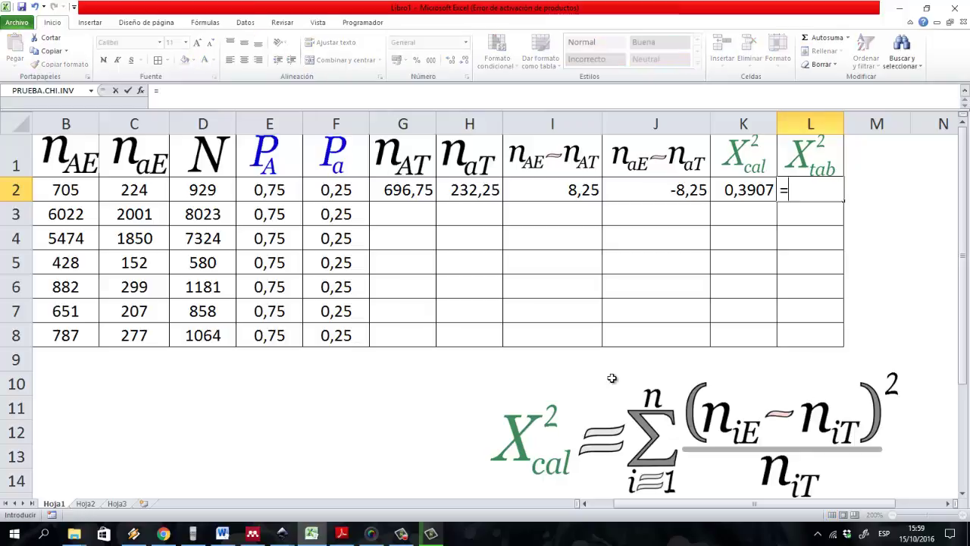
type("inv")
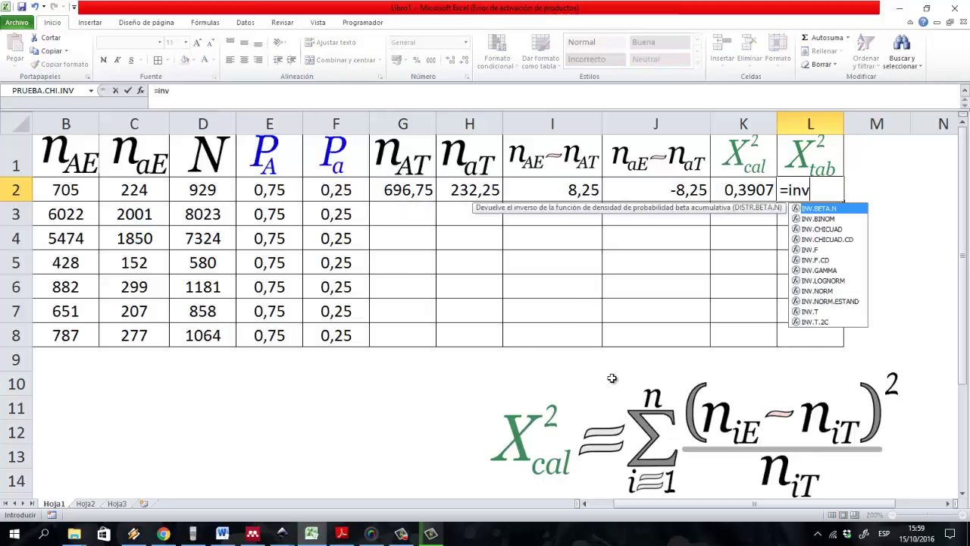
type(".ch")
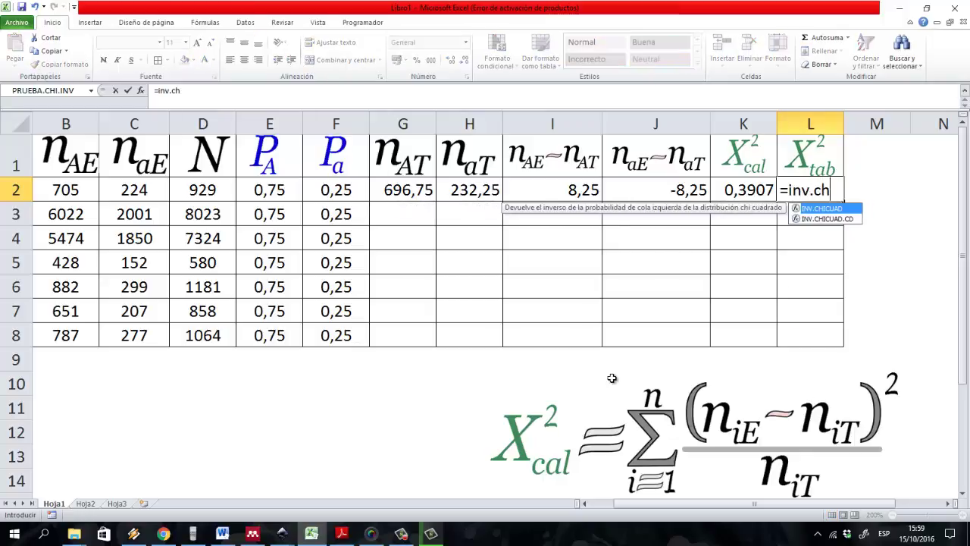
type("icuad")
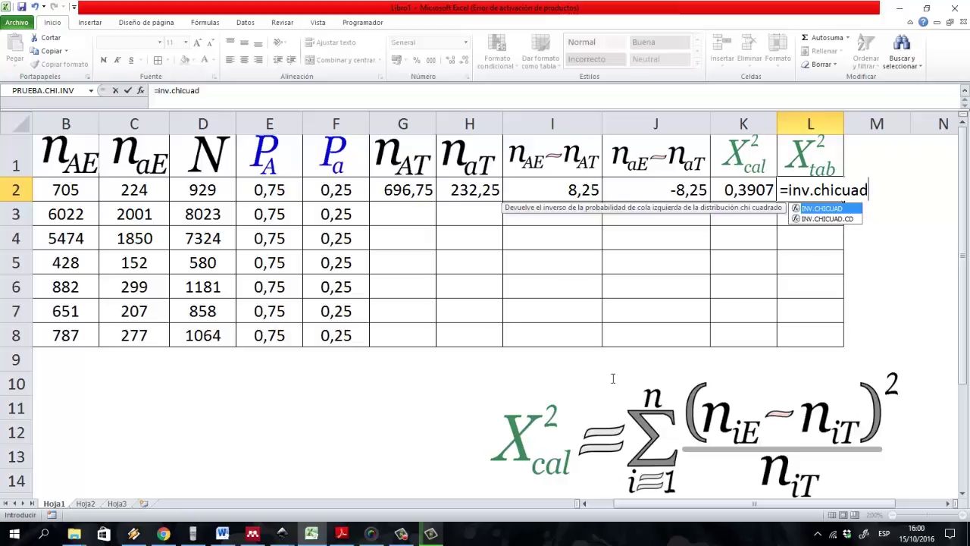
type(".cd")
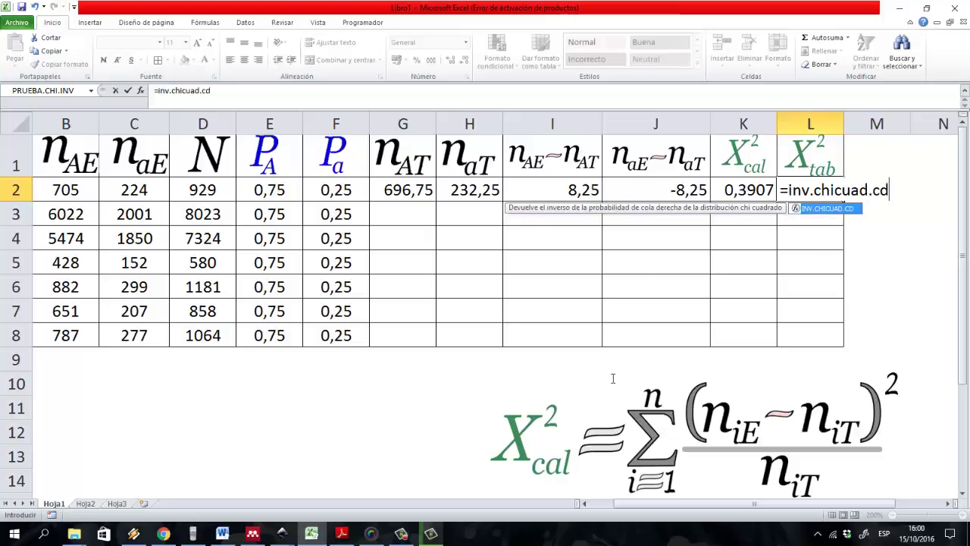
type("(")
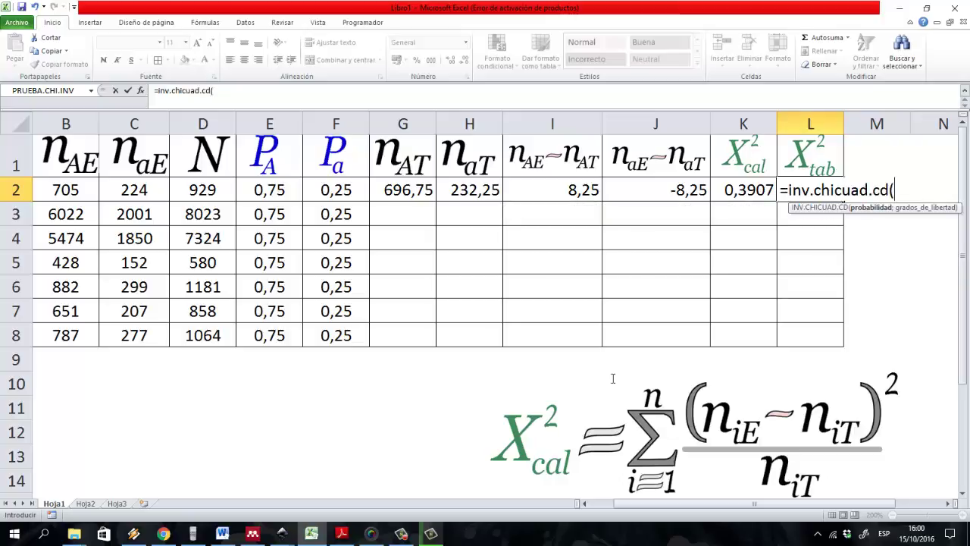
type("0,0")
type("5")
type(";")
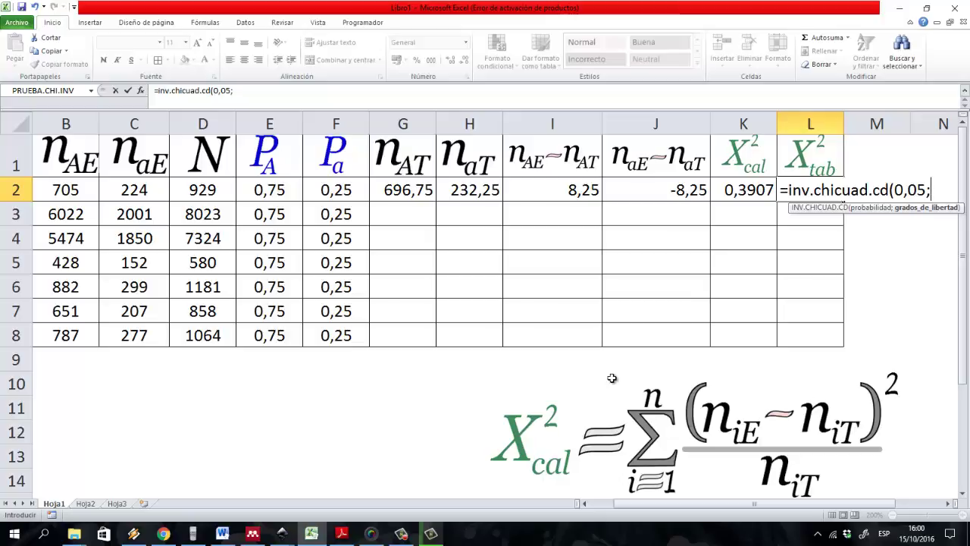
type("1)")
key("Return")
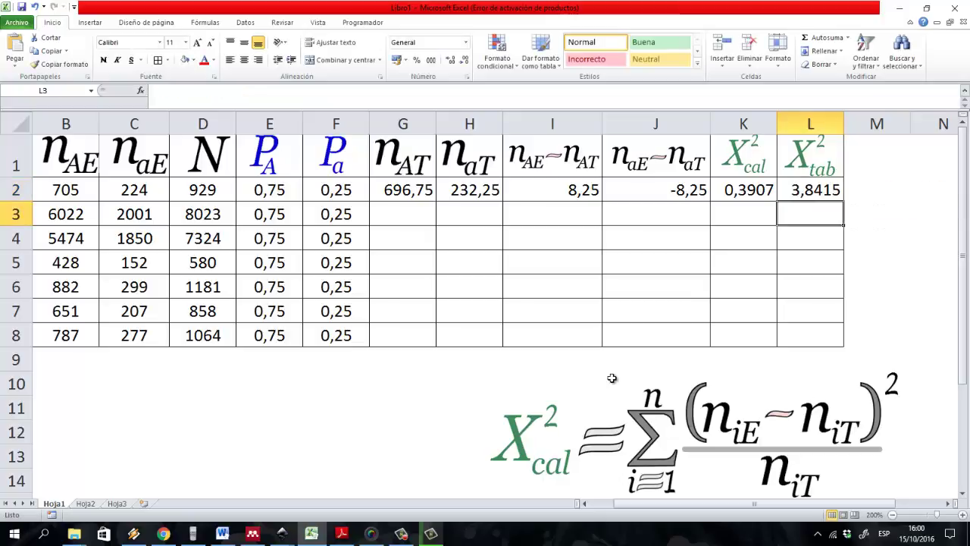
key("Up")
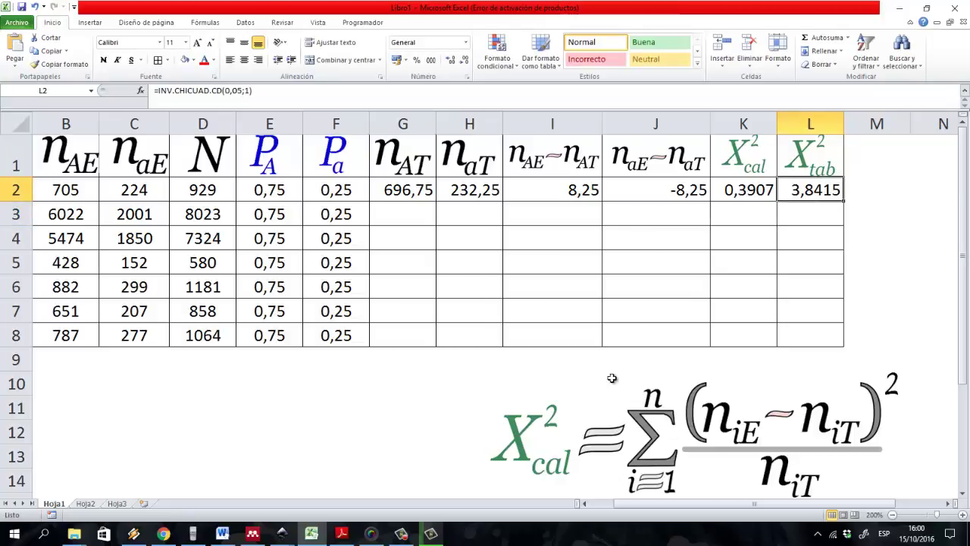
key("Left")
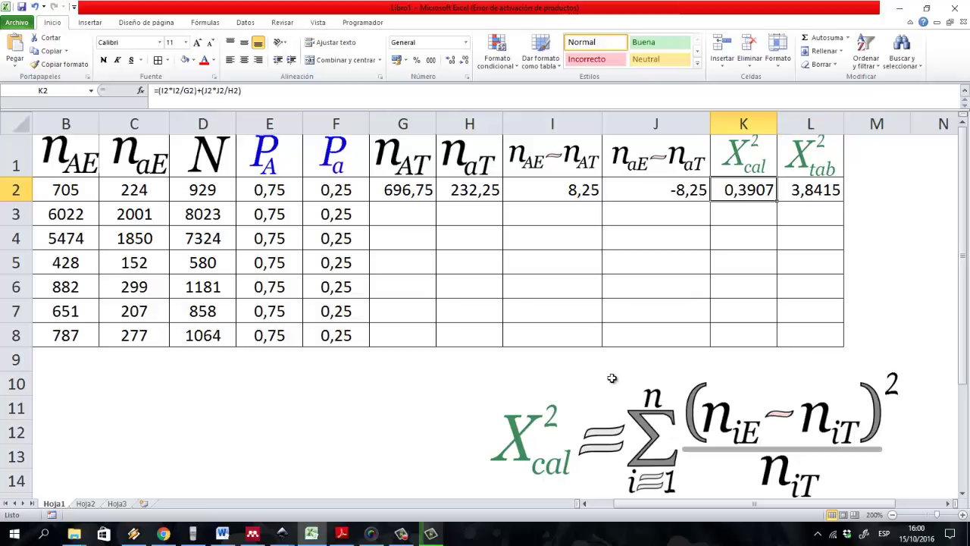
Fill the G2:L2 formulas down through row 8 for all seven traits.
key("ctrl+Left")
key("shift+Down")
key("shift+Down")
key("shift+Down")
key("shift+Right")
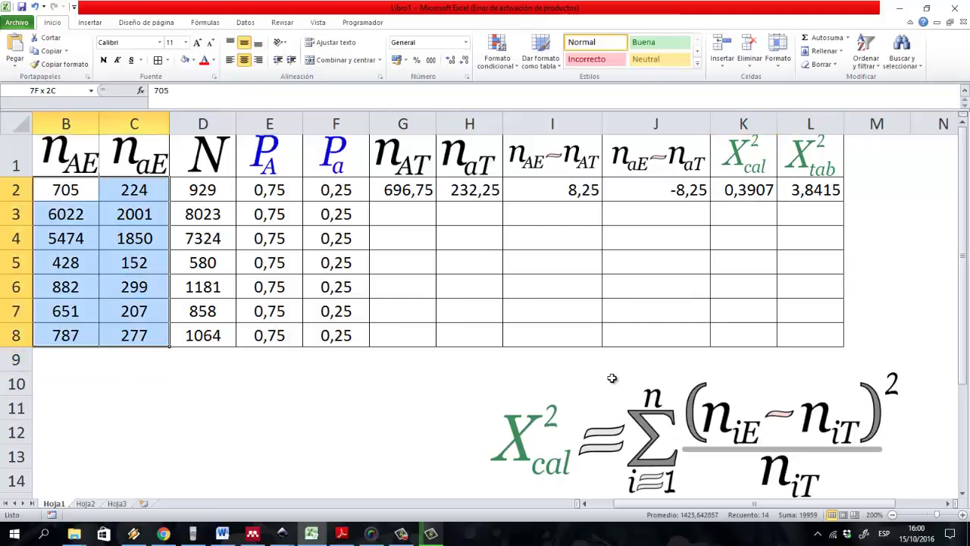
key("Right")
key("Right")
key("Right")
key("shift+Down")
key("shift+Down")
key("shift+Down")
key("shift+Down")
key("shift+Right")
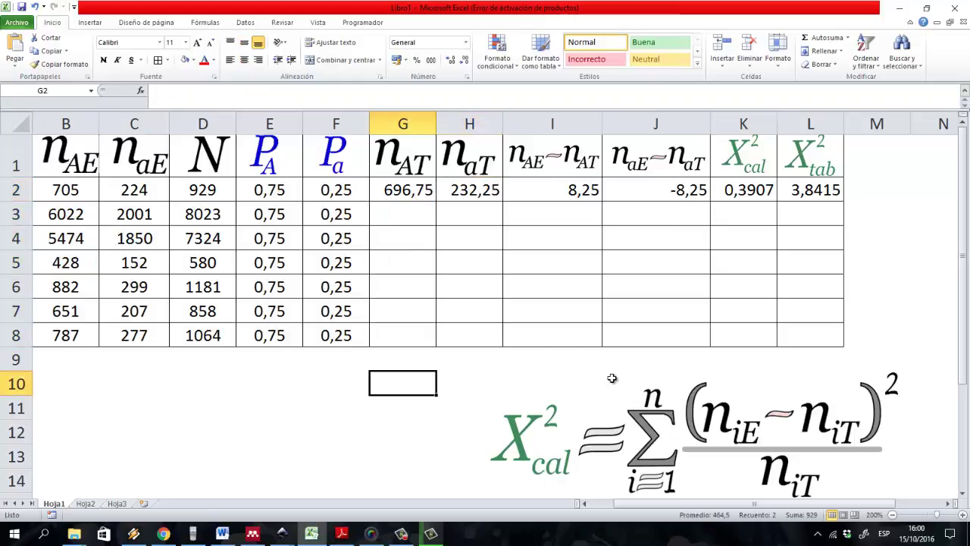
key("ctrl+Up")
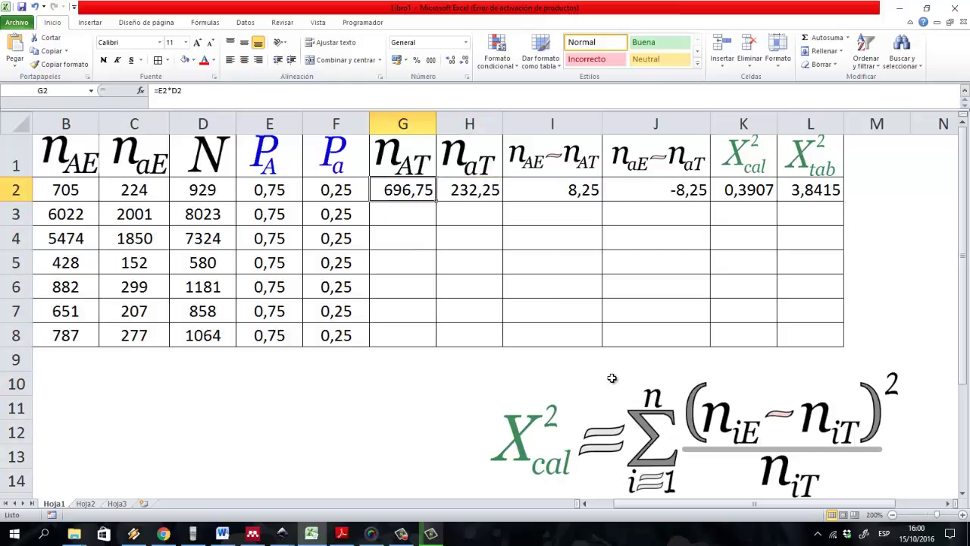
key("shift+Right")
key("shift+Right")
key("shift+Right")
key("shift+Right")
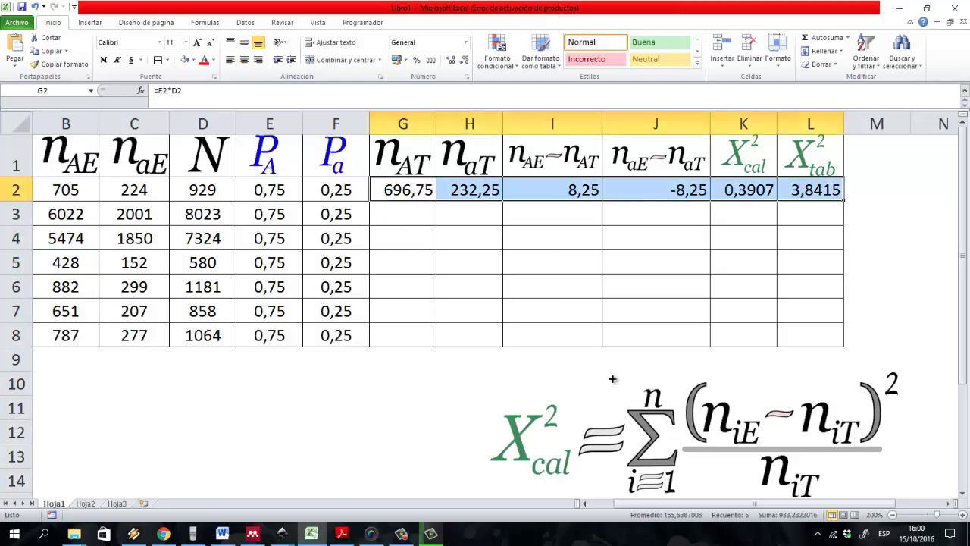
left_click_drag(844, 201, 841, 345)
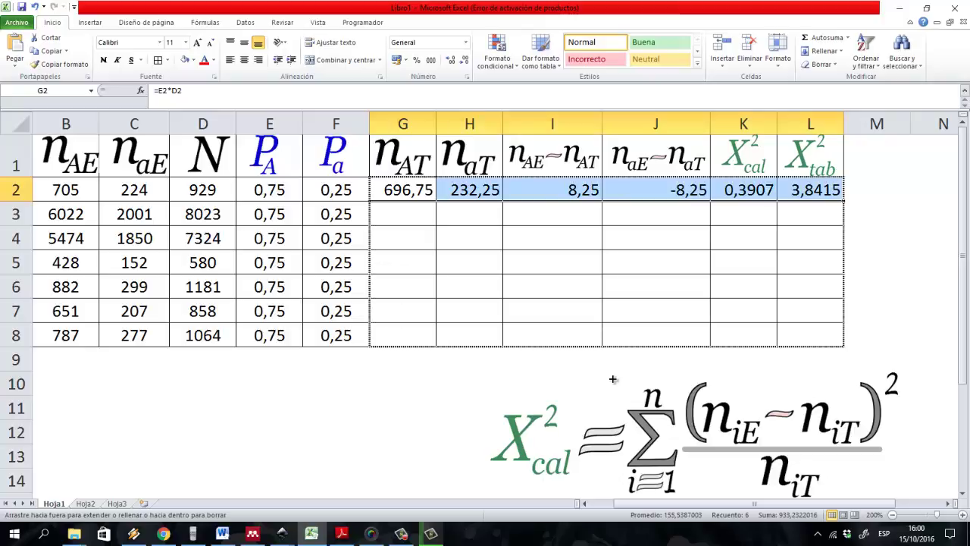
left_click_drag(613, 379, 612, 377)
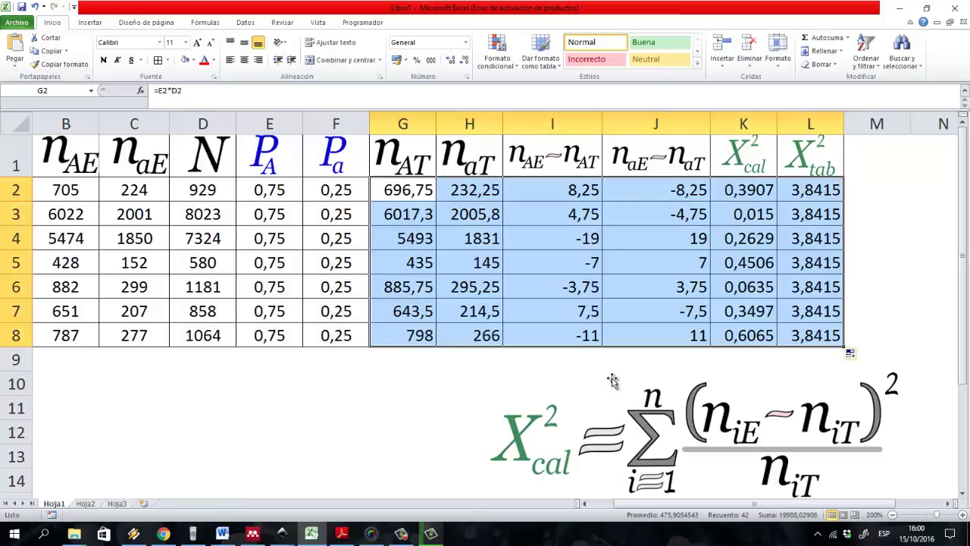
left_click(611, 377)
key("Escape")
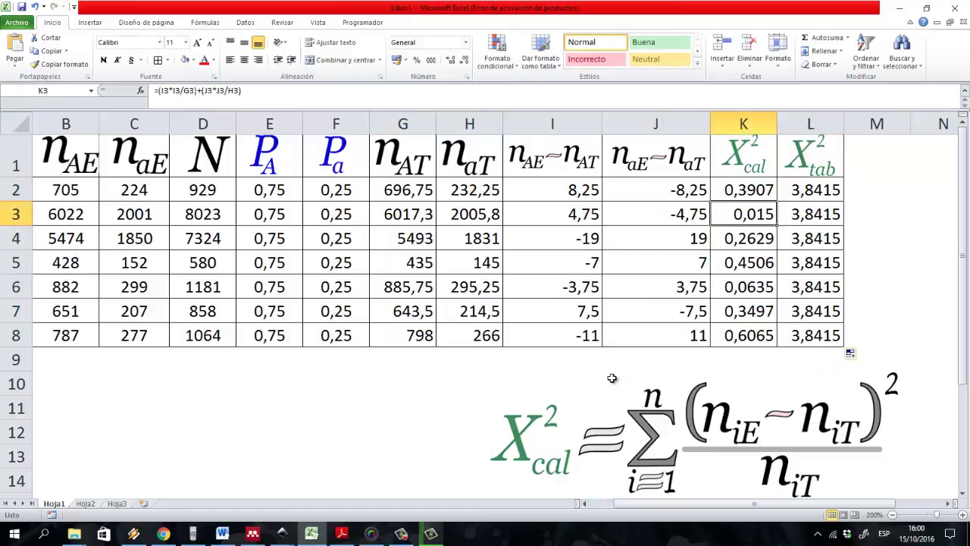
key("Down")
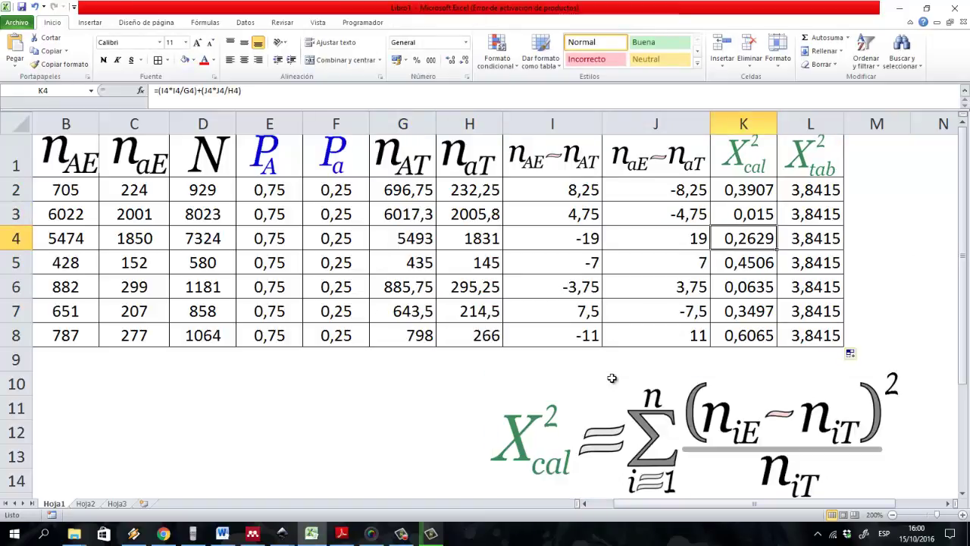
key("Down")
key("Down")
key("Down")
key("Down")
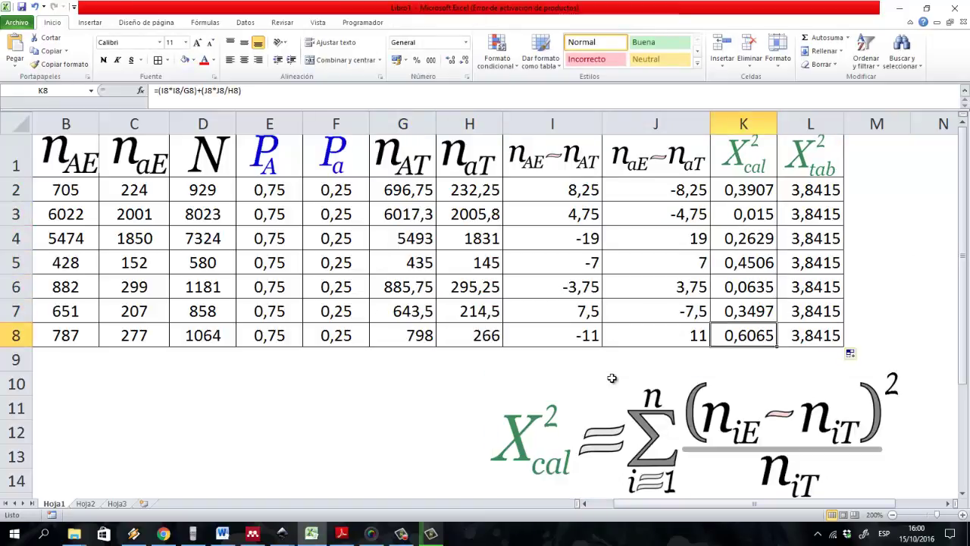
key("Right")
key("Up")
key("Up")
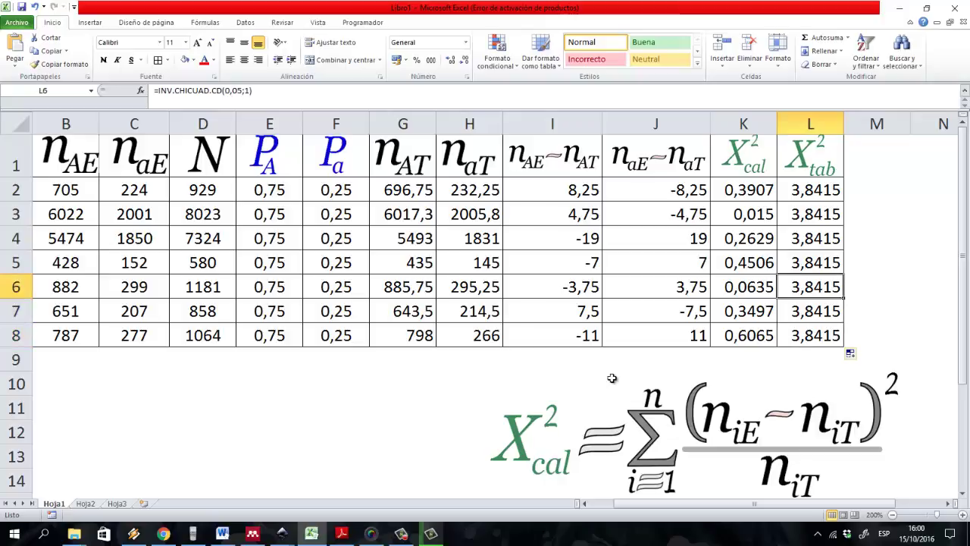
key("Up")
key("Up")
key("Up")
key("Up")
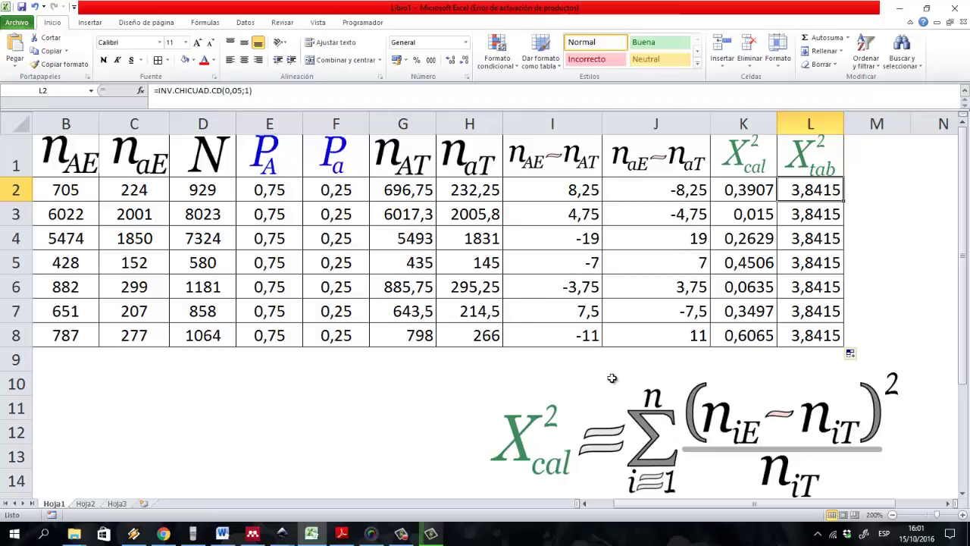
Scroll the sheet left to show the trait names in column A beside the results.
scroll(612, 379, "left", 3)
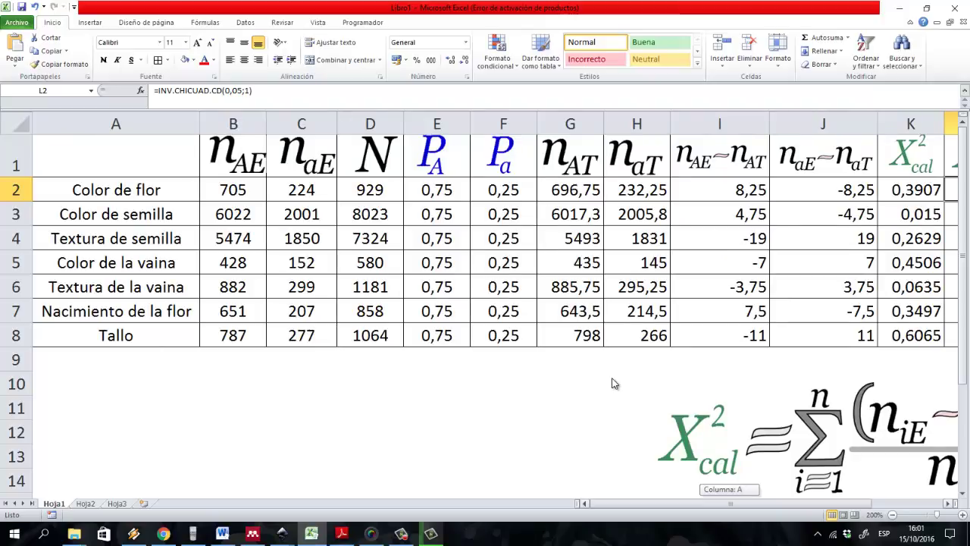
scroll(614, 383, "right", 1)
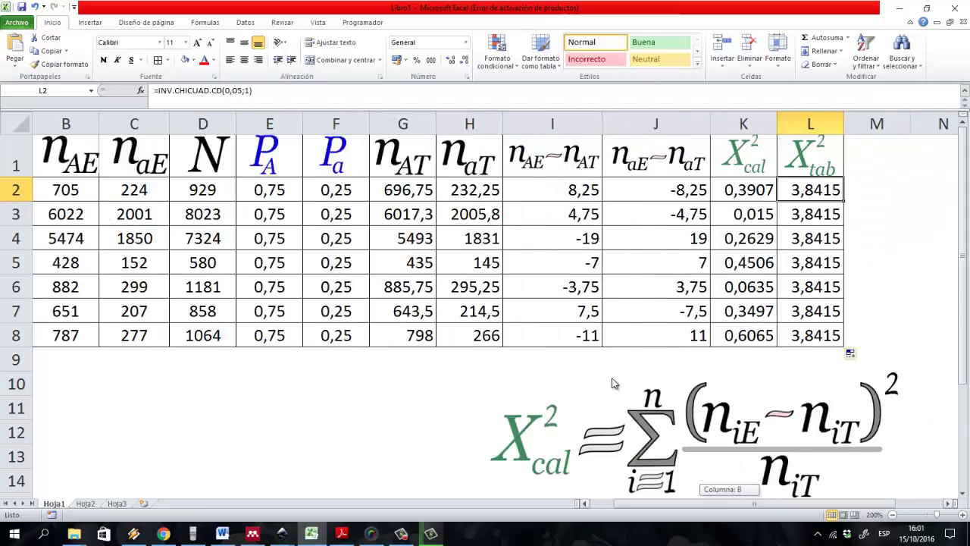
scroll(612, 383, "left", 1)
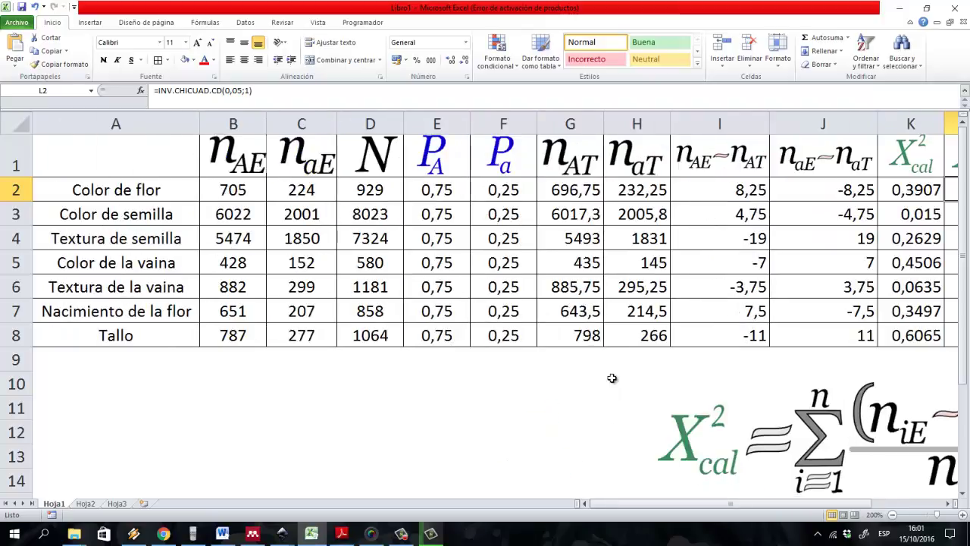